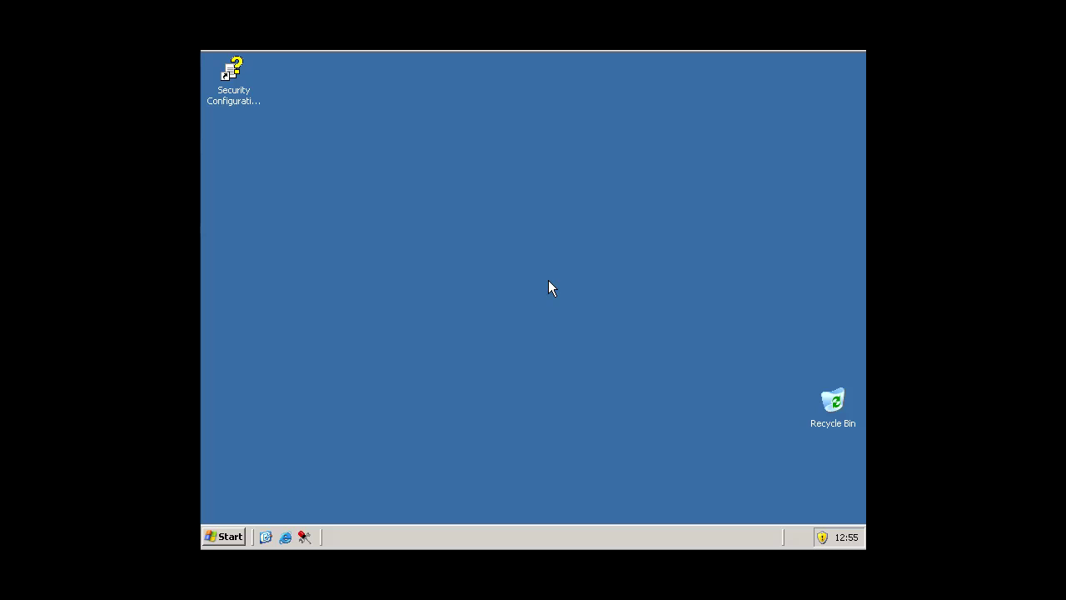
# Step: Launch Manage Your Server from Start > All Programs > Administrative Tools
pyautogui.click(231, 536)
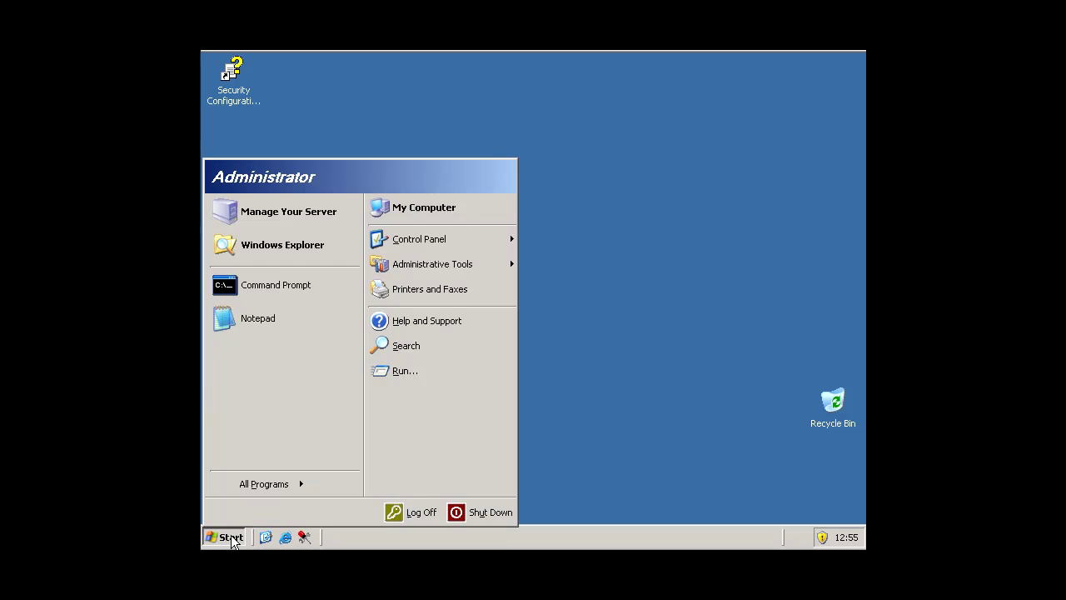
pyautogui.moveTo(287, 485)
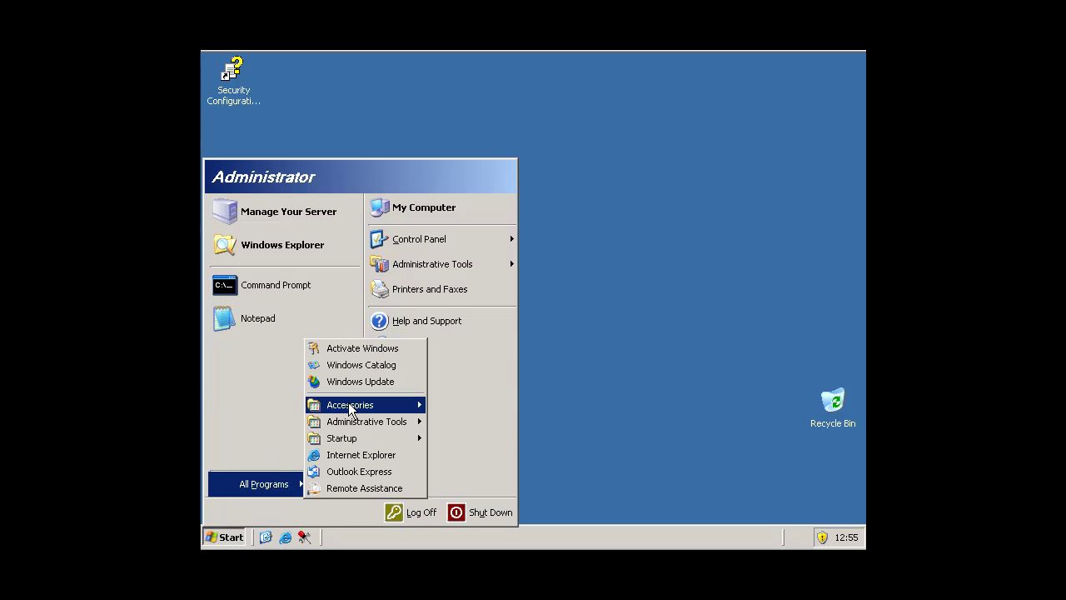
pyautogui.moveTo(359, 421)
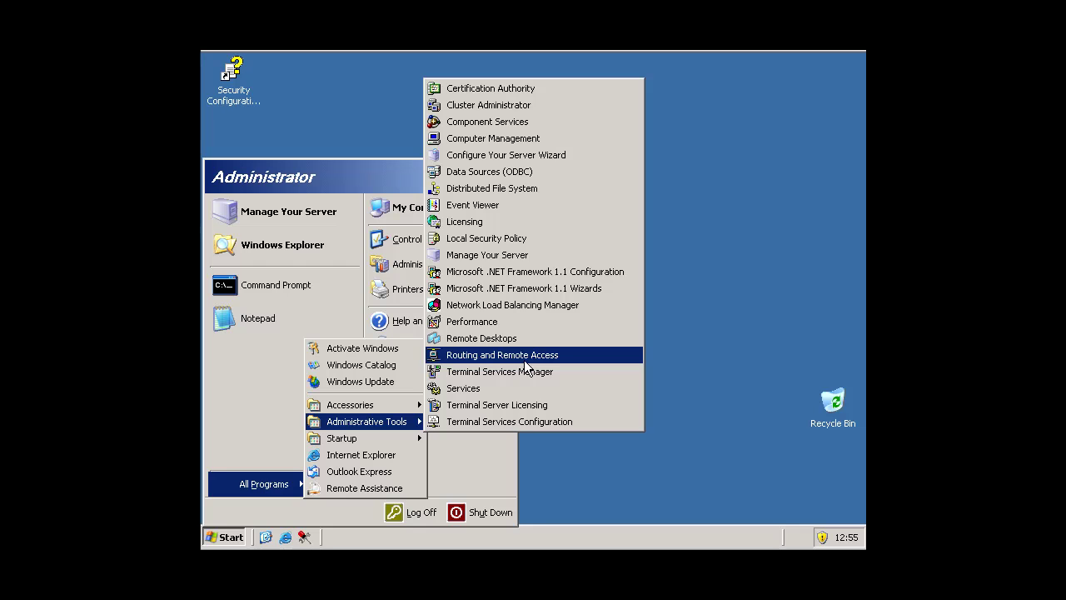
pyautogui.click(512, 259)
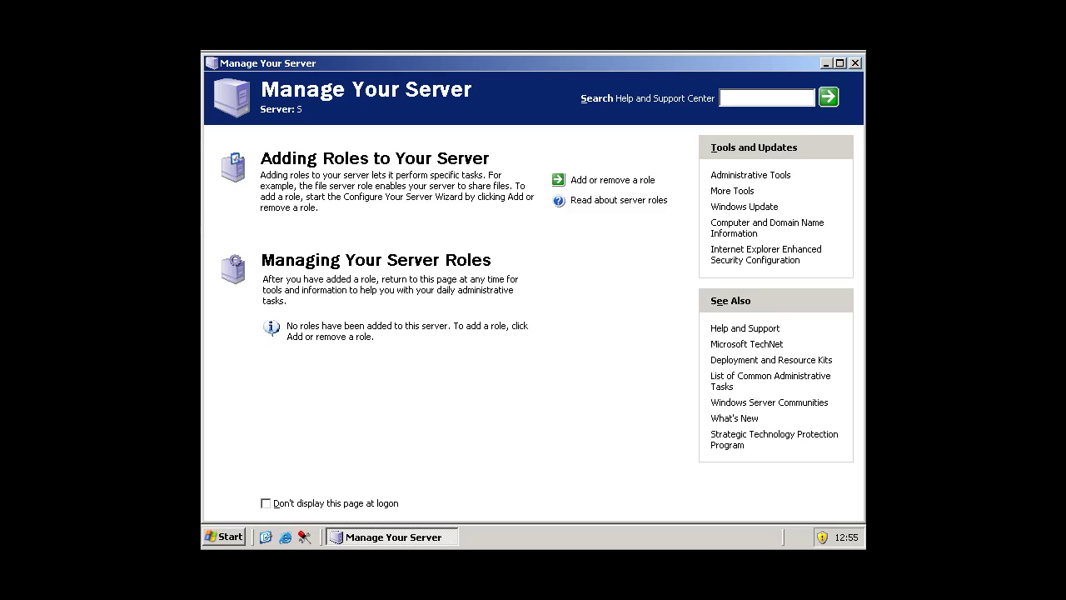
# Step: Add the Domain Controller (Active Directory) role through Configure Your Server to start the installation wizard
pyautogui.click(620, 181)
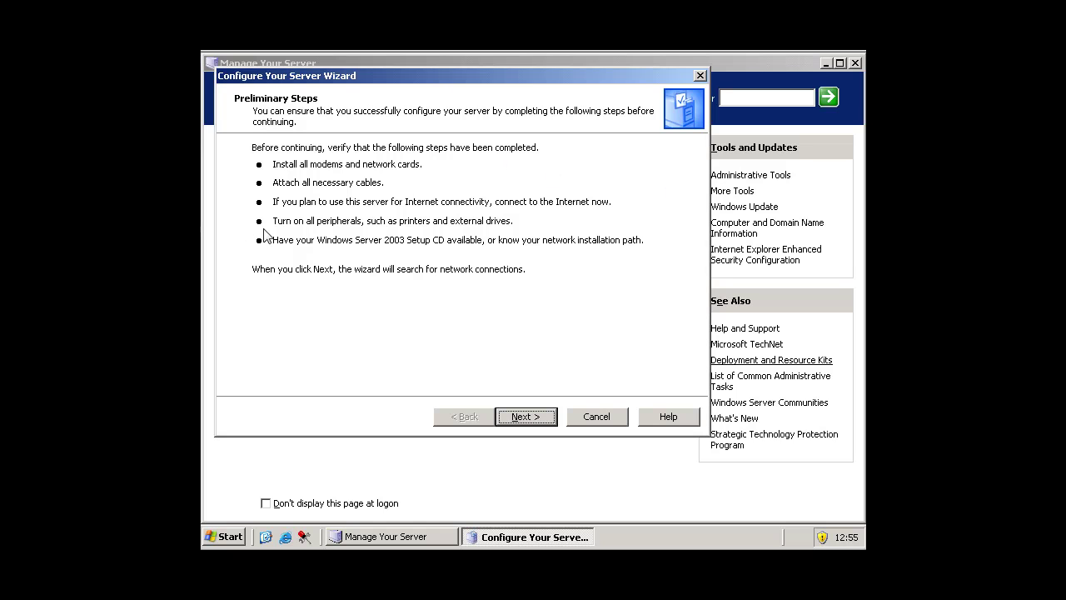
pyautogui.click(531, 417)
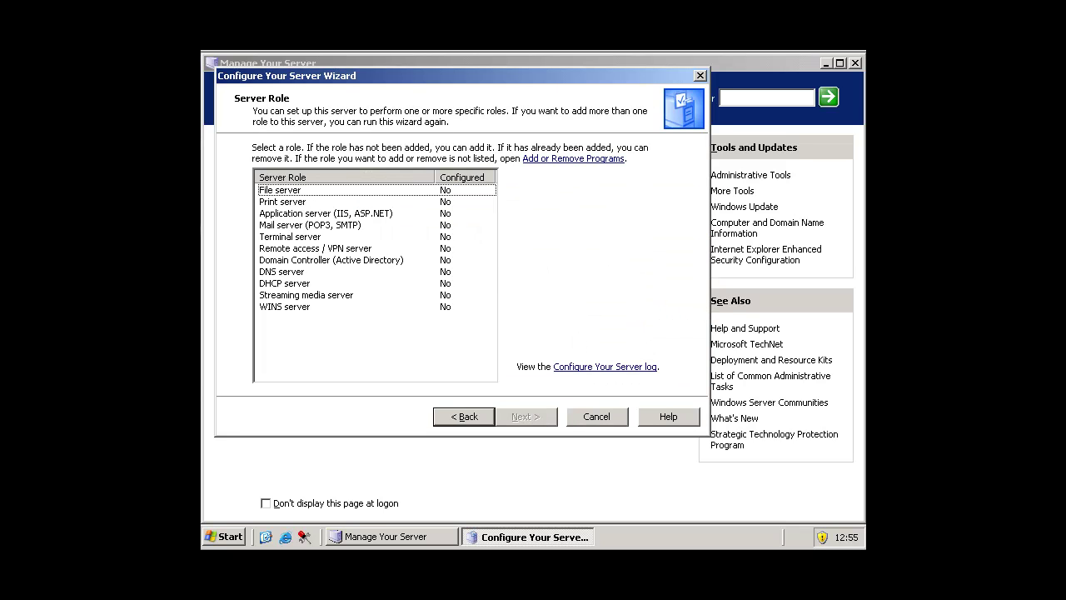
pyautogui.click(352, 261)
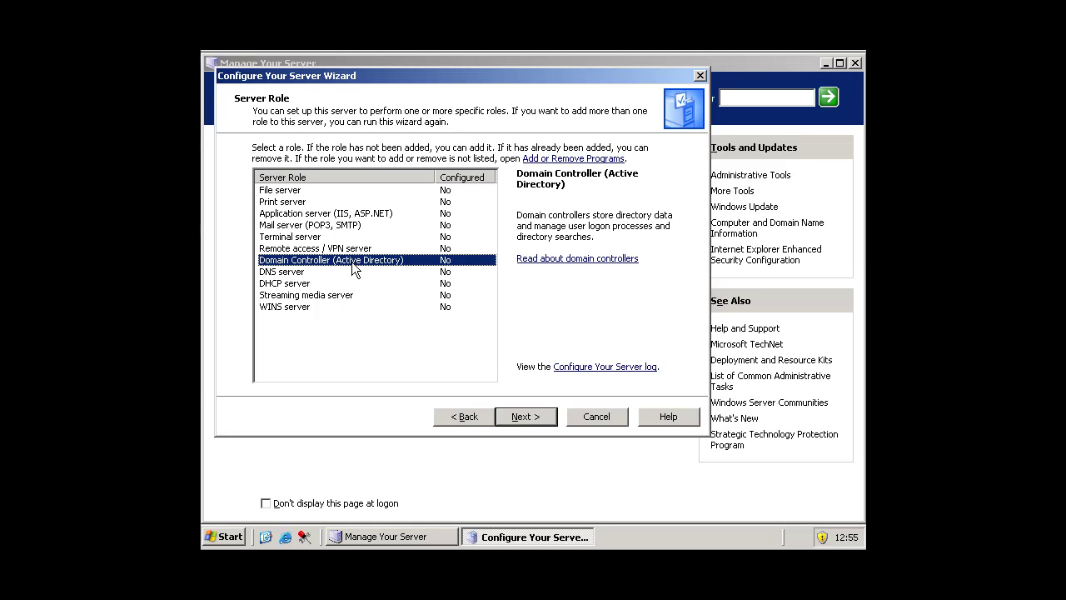
pyautogui.click(526, 416)
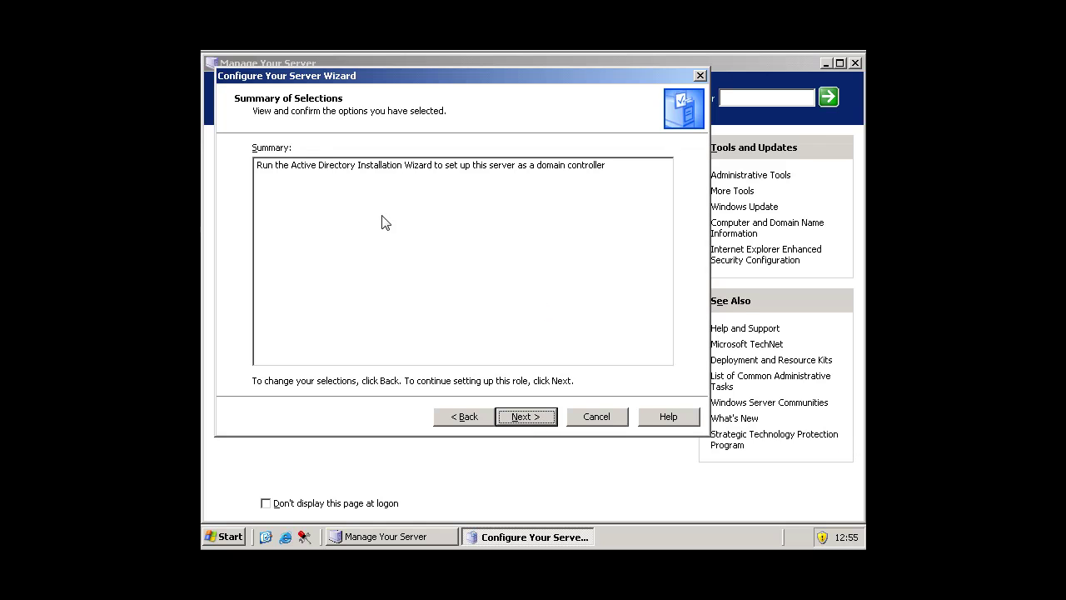
pyautogui.click(519, 417)
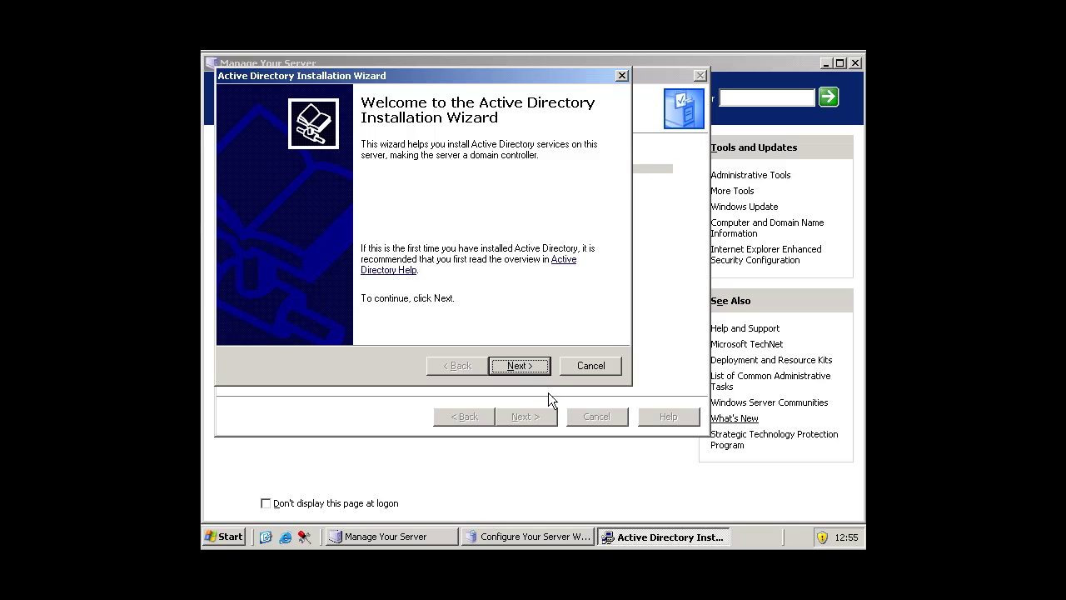
# Step: Pass the welcome and compatibility pages, keeping 'domain controller for a new domain' and 'domain in a new forest'
pyautogui.click(523, 366)
pyautogui.click(523, 366)
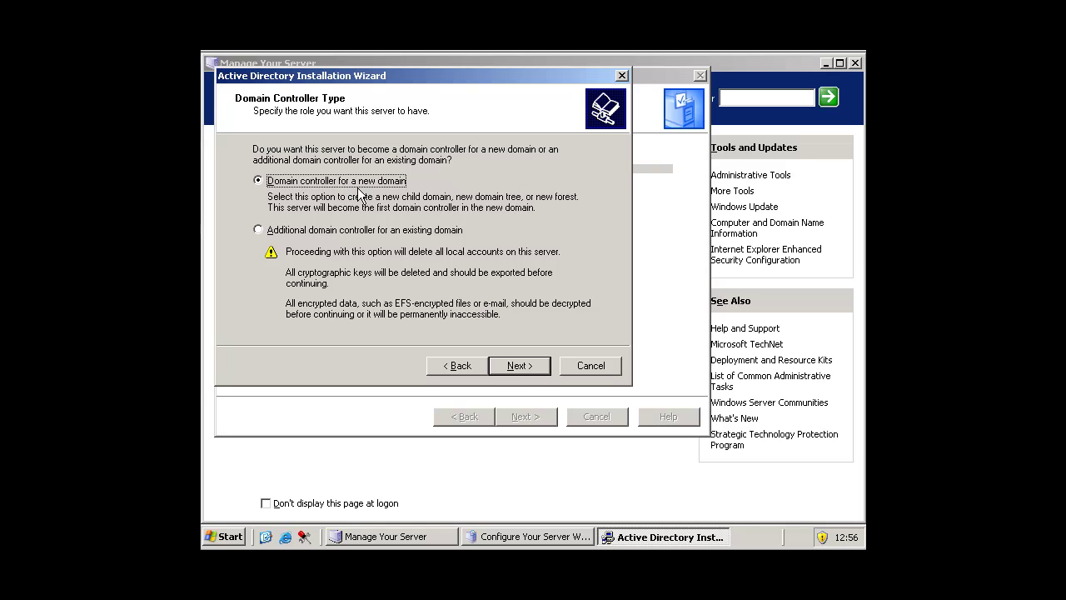
pyautogui.click(521, 365)
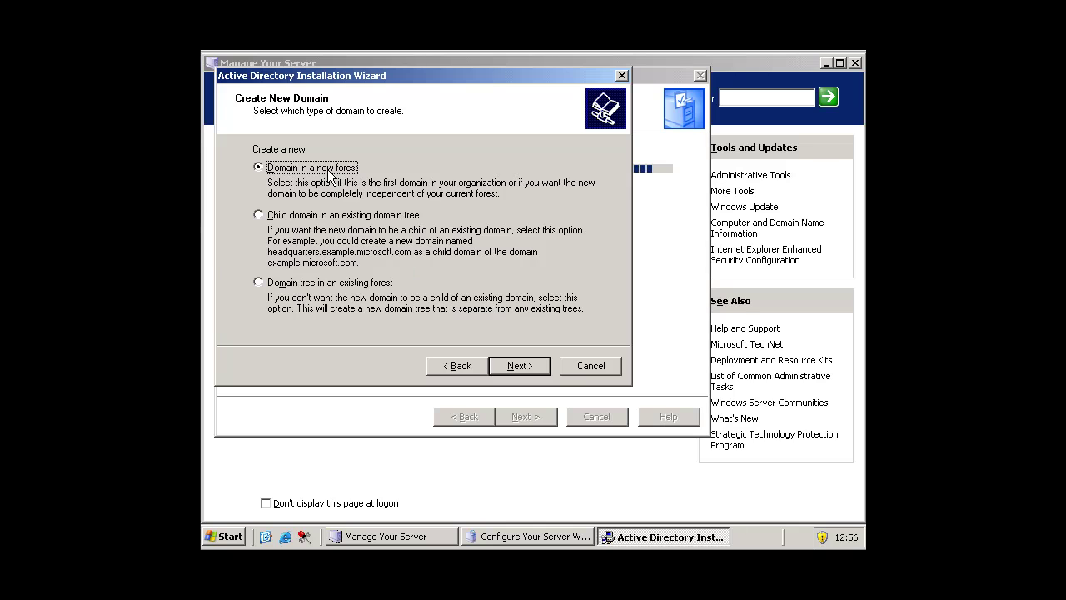
pyautogui.click(518, 365)
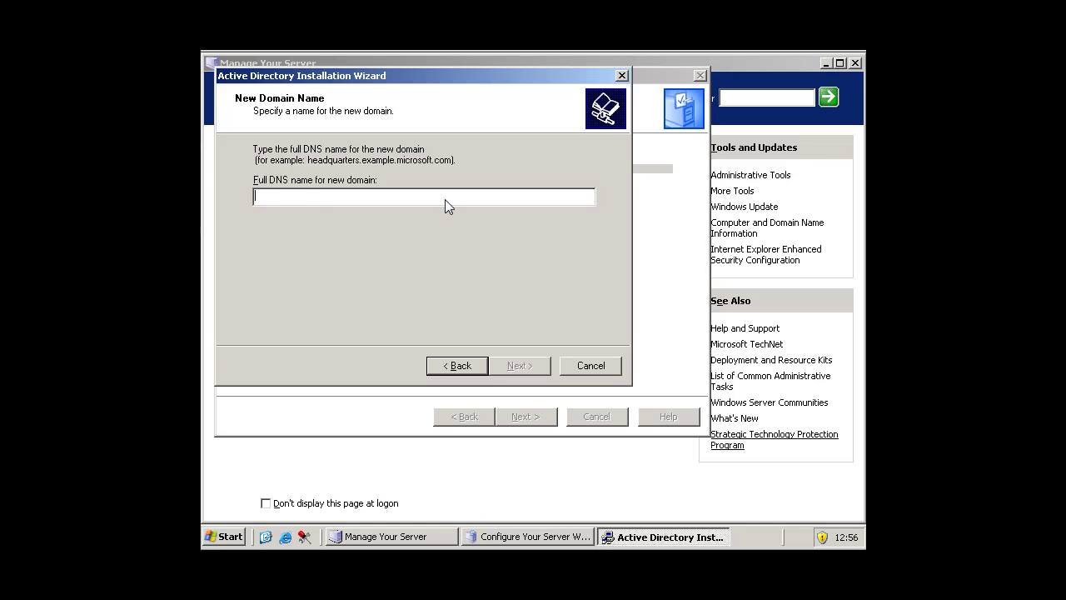
# Step: Name the new domain mhws.int and accept the NetBIOS name MHWS
pyautogui.click(304, 203)
pyautogui.write('mhw')
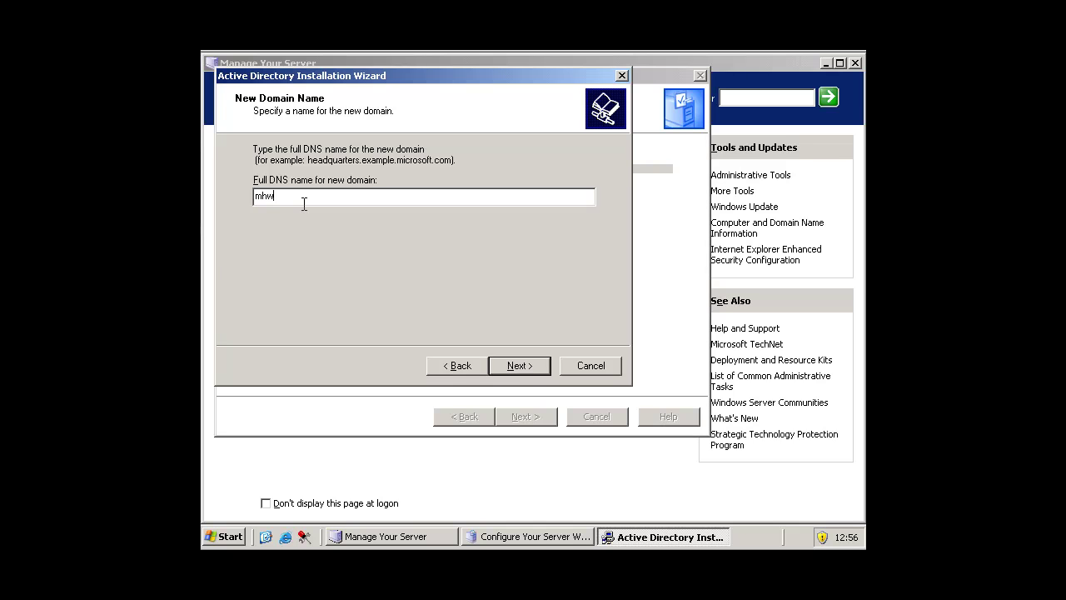
pyautogui.write('s.int')
pyautogui.click(506, 369)
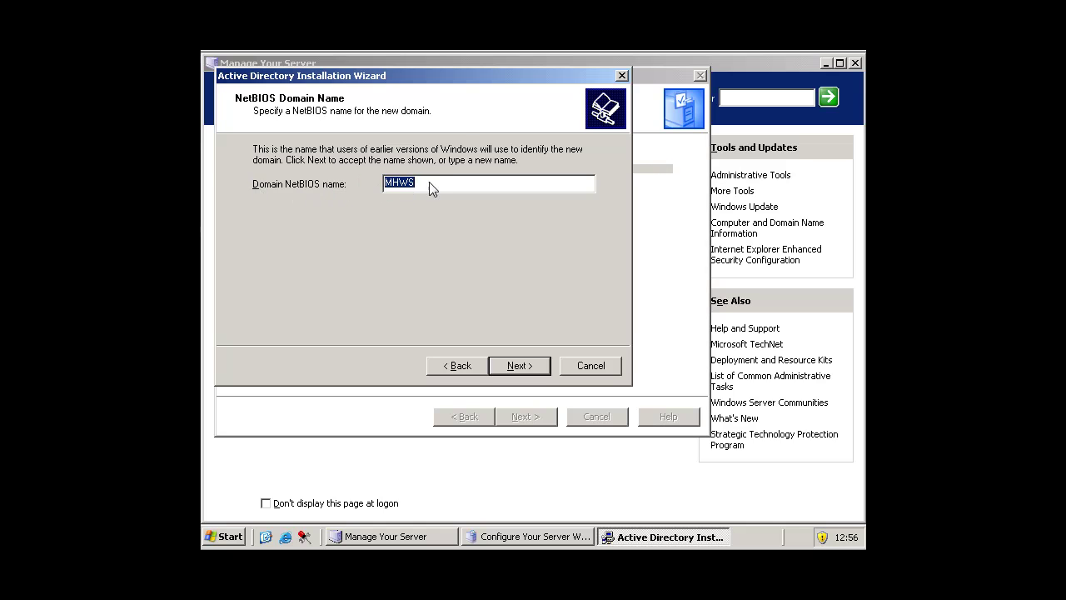
pyautogui.click(528, 364)
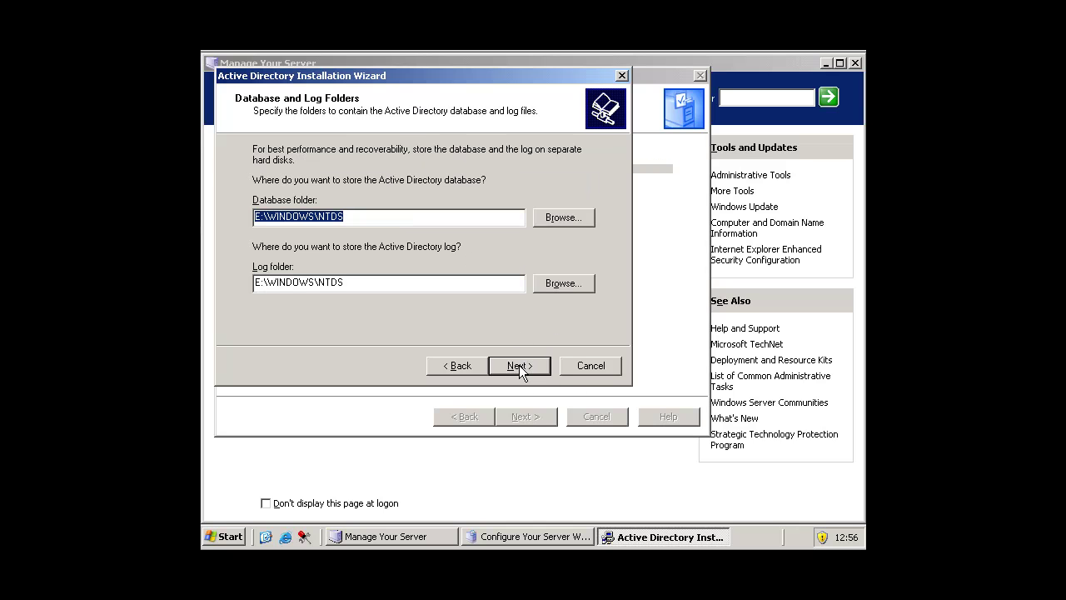
# Step: Keep the default database, log and SYSVOL folders, and choose to install and configure DNS locally
pyautogui.click(519, 365)
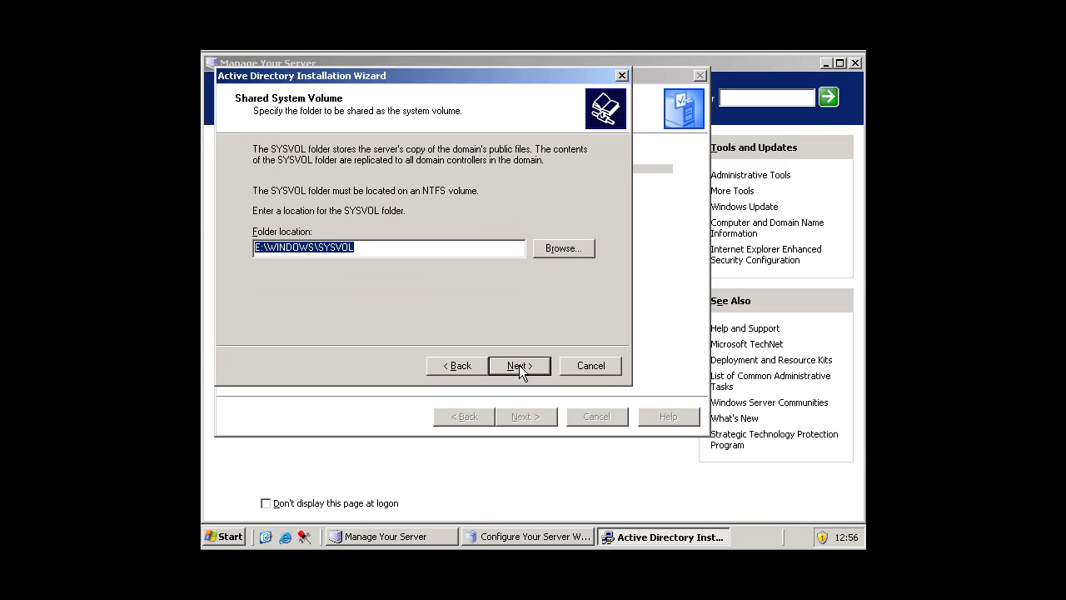
pyautogui.click(519, 364)
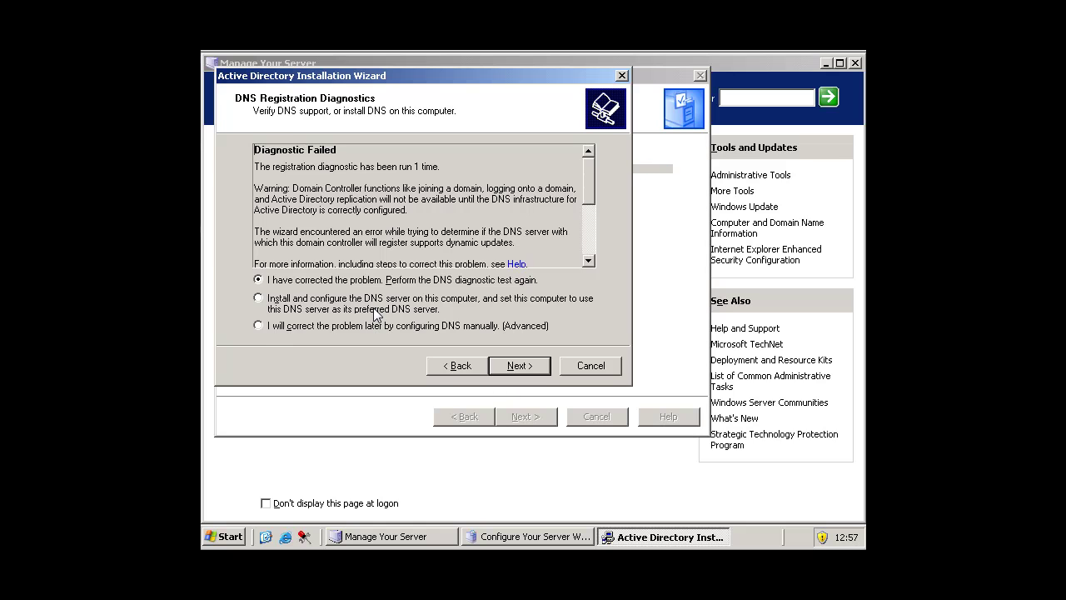
pyautogui.click(377, 310)
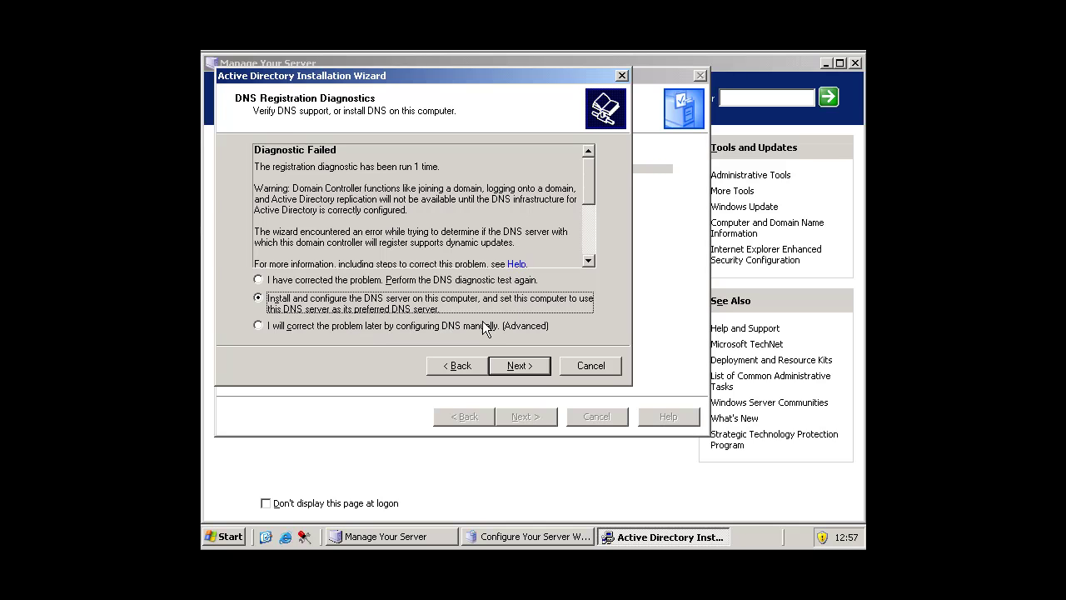
pyautogui.click(507, 364)
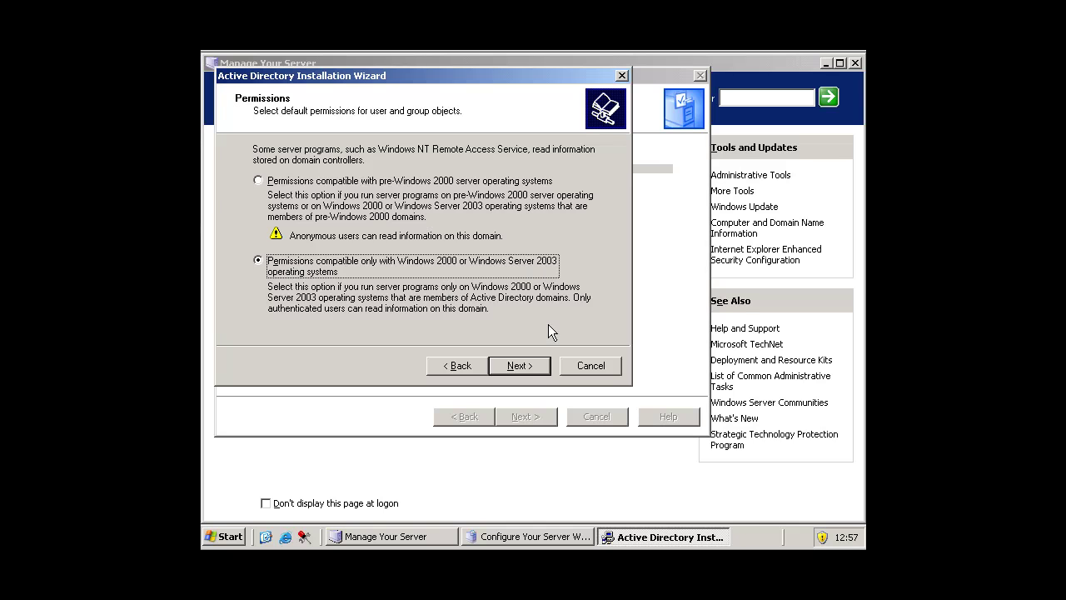
# Step: Keep Windows 2000/2003-only permissions, then enter and confirm the Directory Services Restore Mode password
pyautogui.click(505, 364)
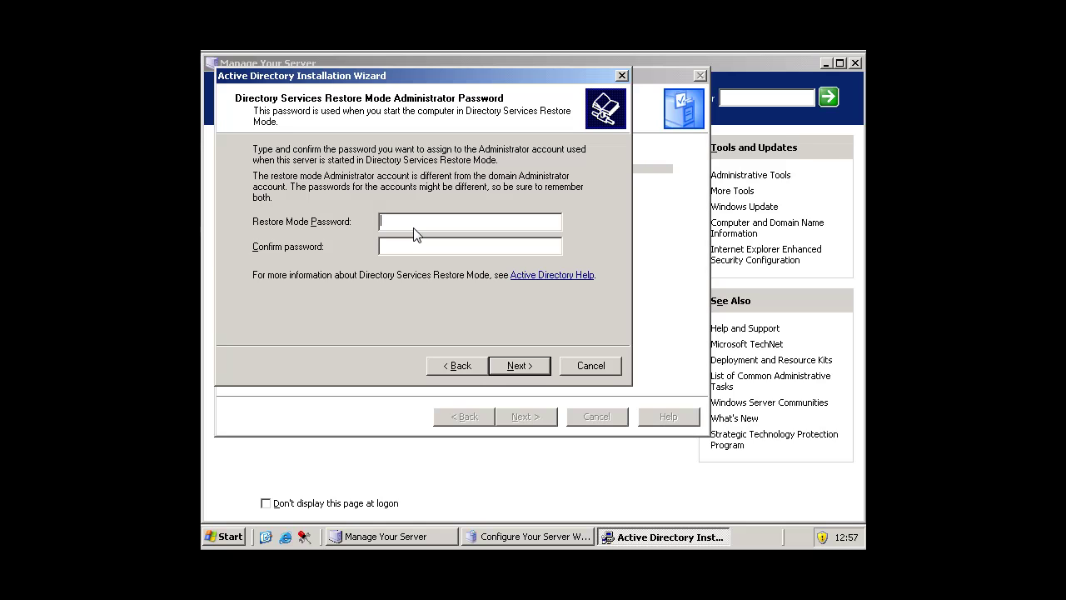
pyautogui.click(415, 226)
pyautogui.write('******')
pyautogui.press('BackSpace')
pyautogui.write('***')
pyautogui.press('Return')
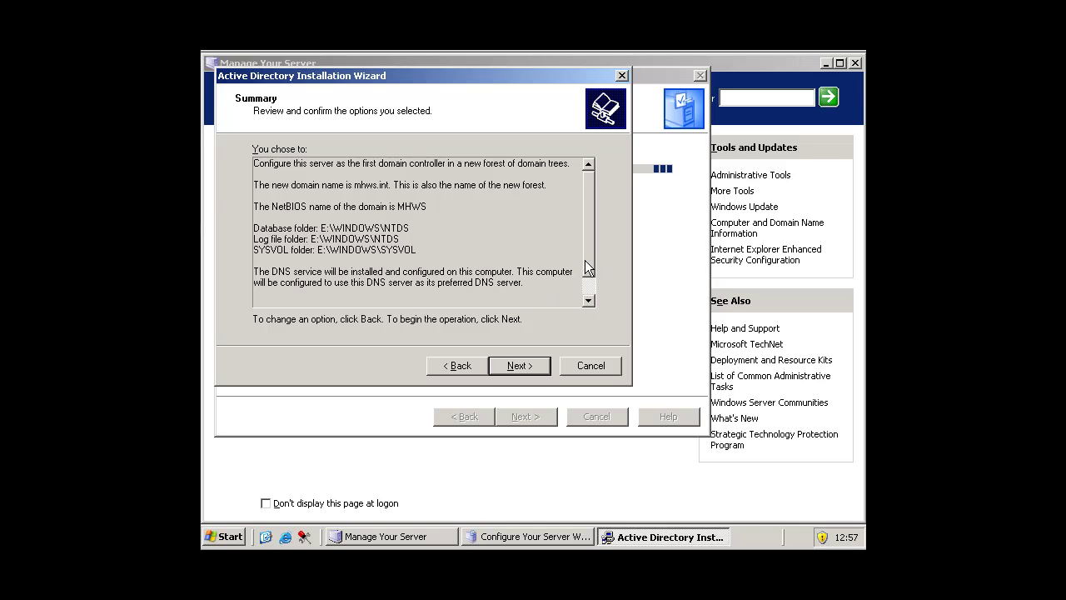
# Step: Confirm the summary to start installing Active Directory for mhws.int
pyautogui.click(504, 364)
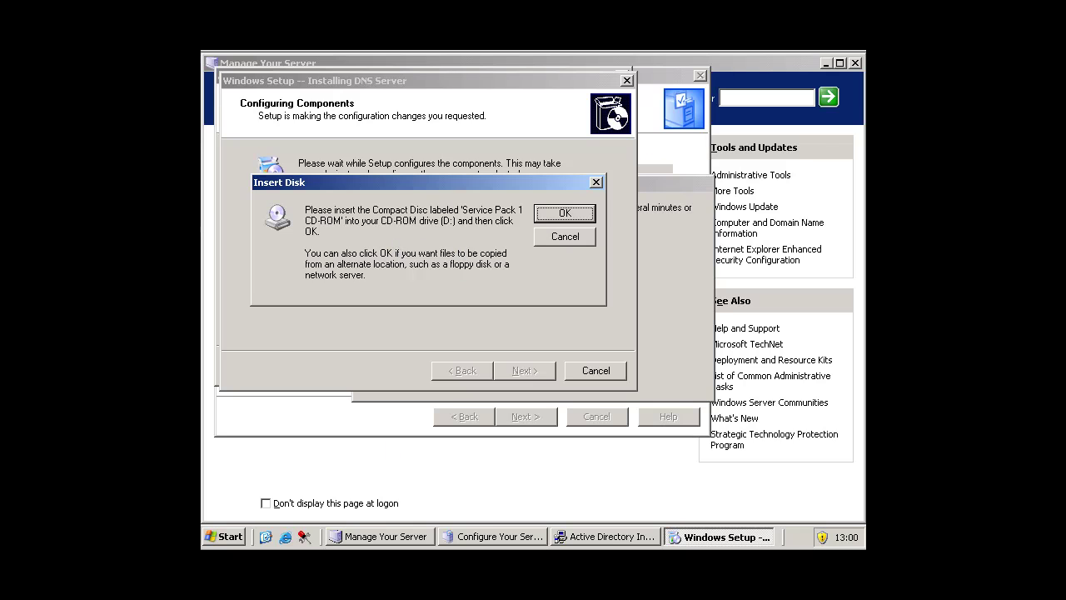
# Step: Supply the Service Pack 1 disc, close its welcome screen, and accept the dynamic IP address warnings
pyautogui.press('Return')
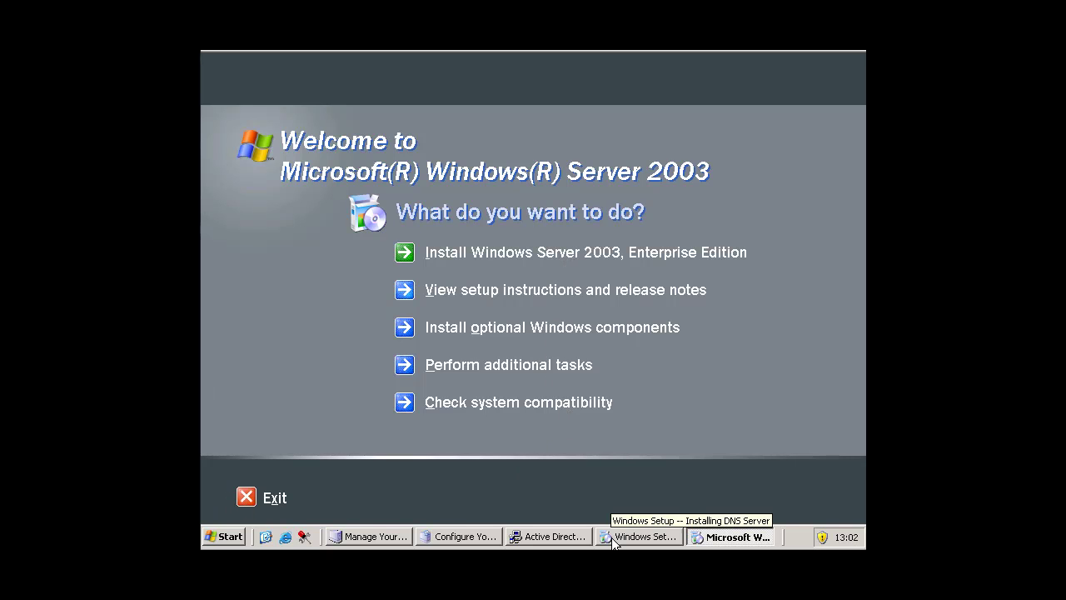
pyautogui.click(250, 498)
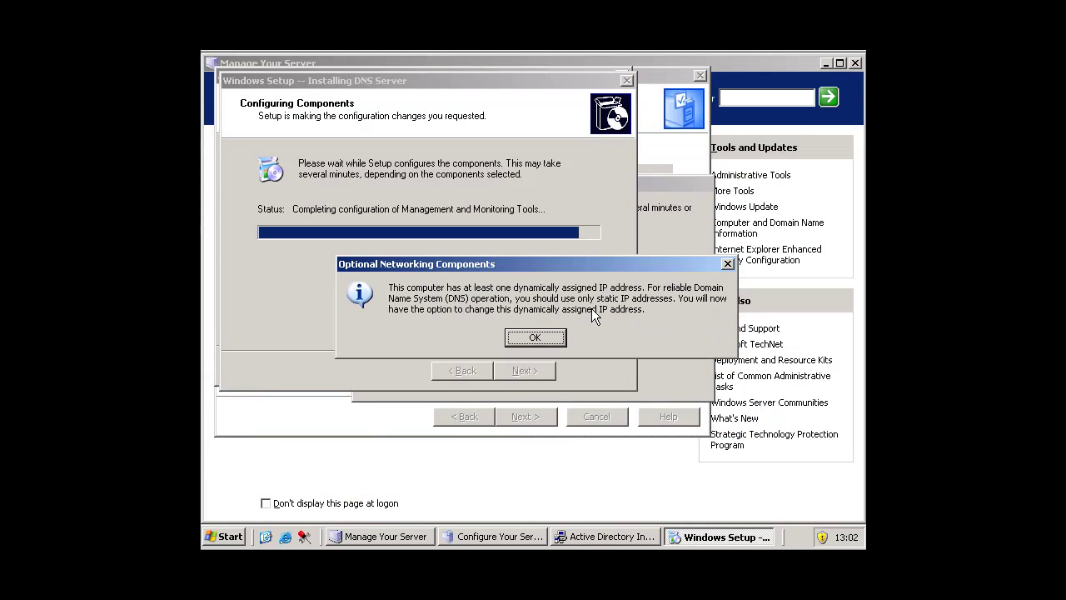
pyautogui.click(533, 337)
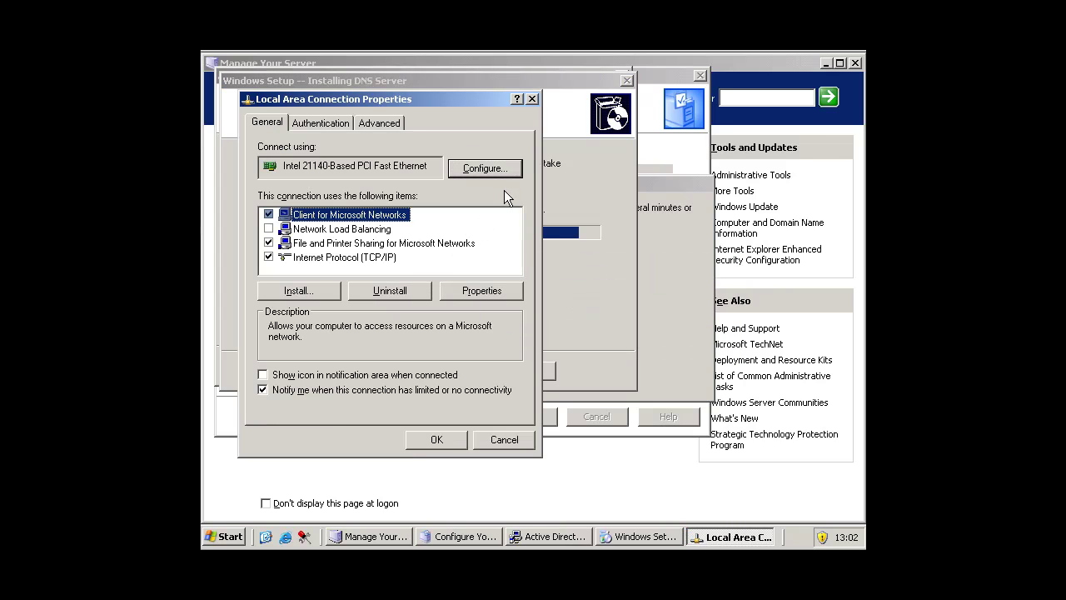
pyautogui.click(437, 439)
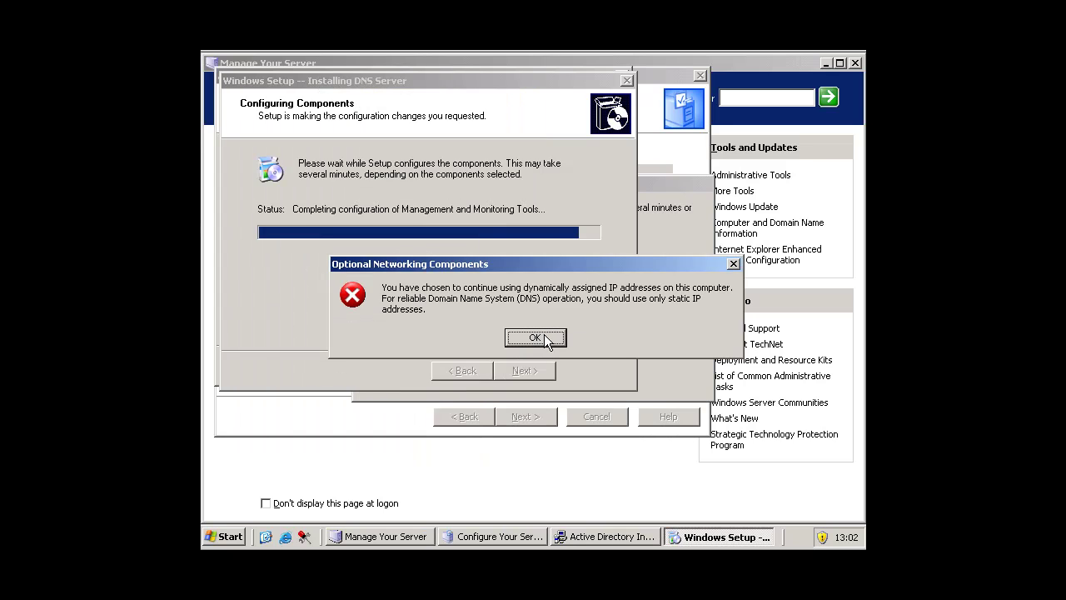
pyautogui.click(544, 338)
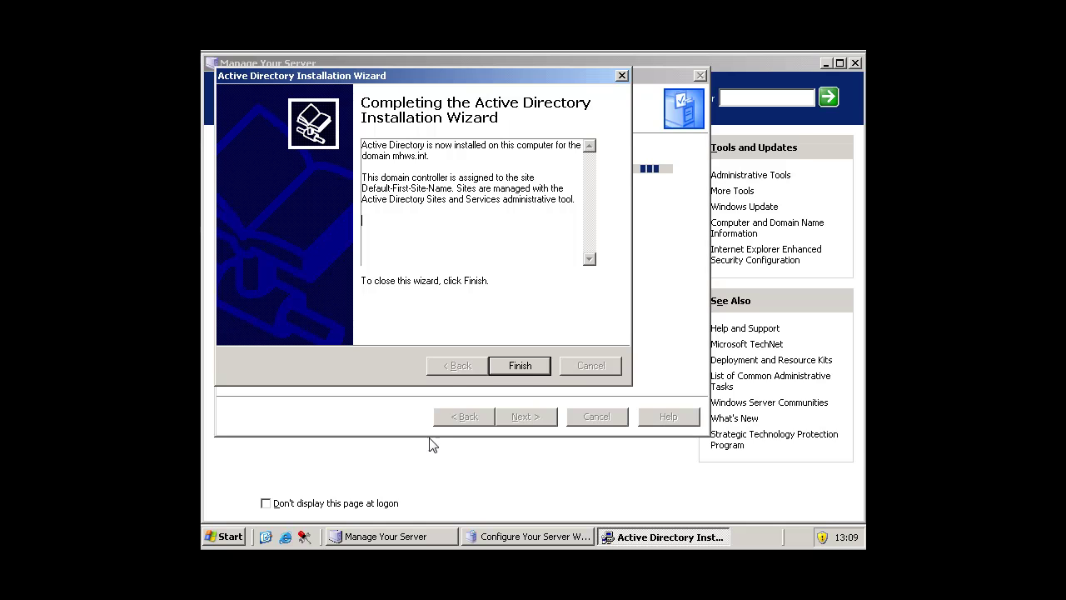
# Step: Finish the Active Directory Installation Wizard and restart the server now
pyautogui.click(513, 365)
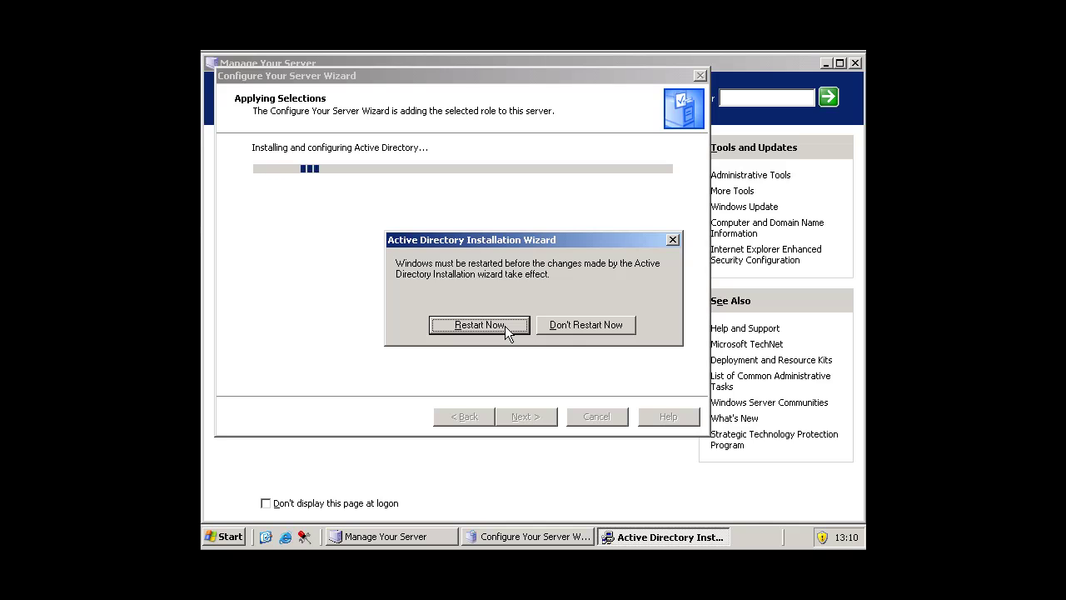
pyautogui.click(504, 326)
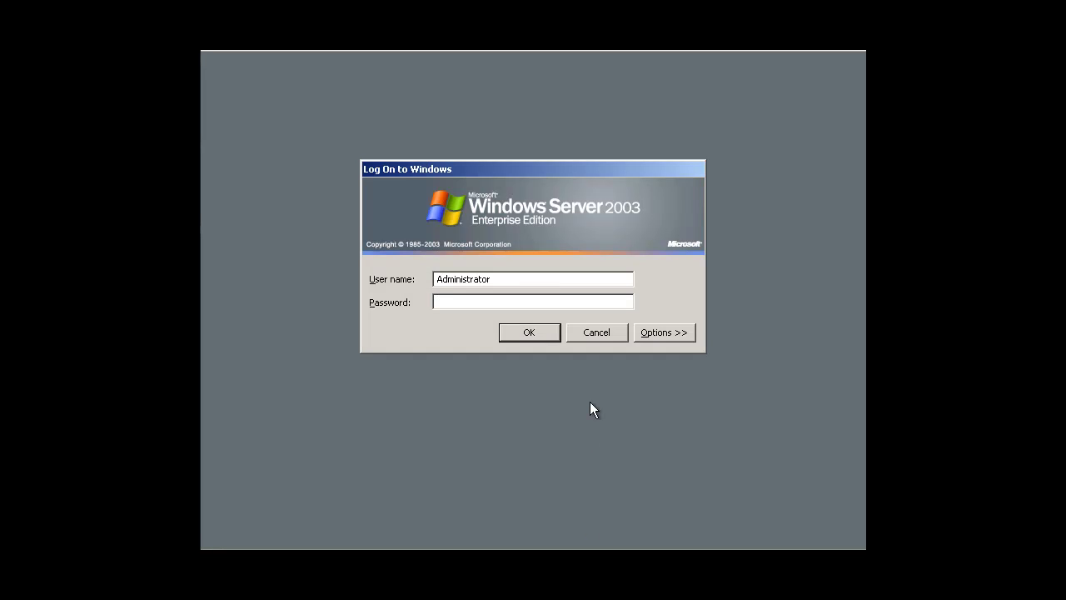
# Step: Log on with the Administrator password and close the domain controller success confirmation
pyautogui.write('*********')
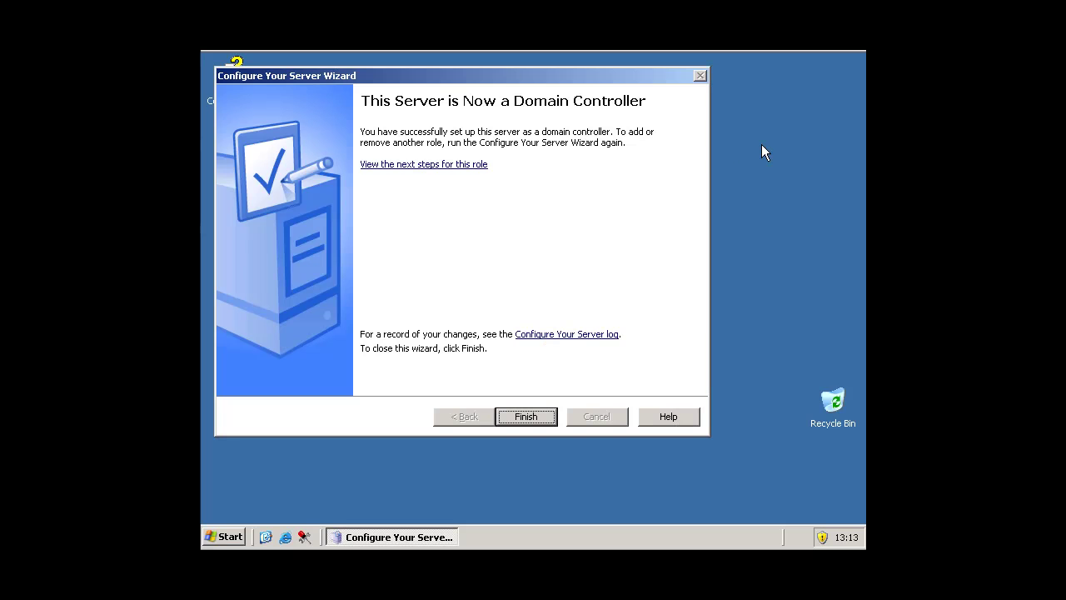
pyautogui.click(538, 423)
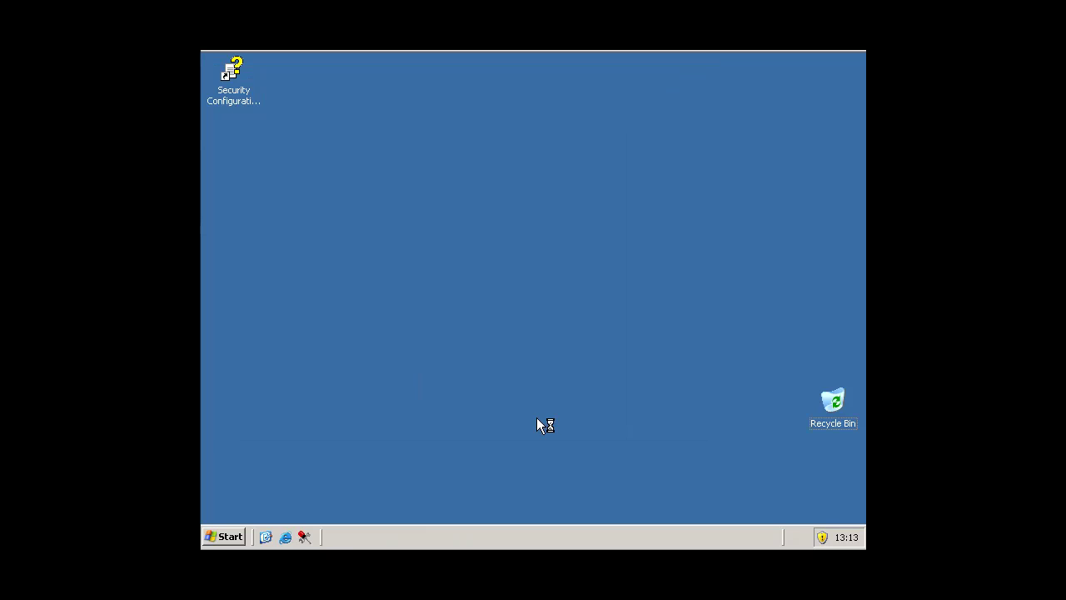